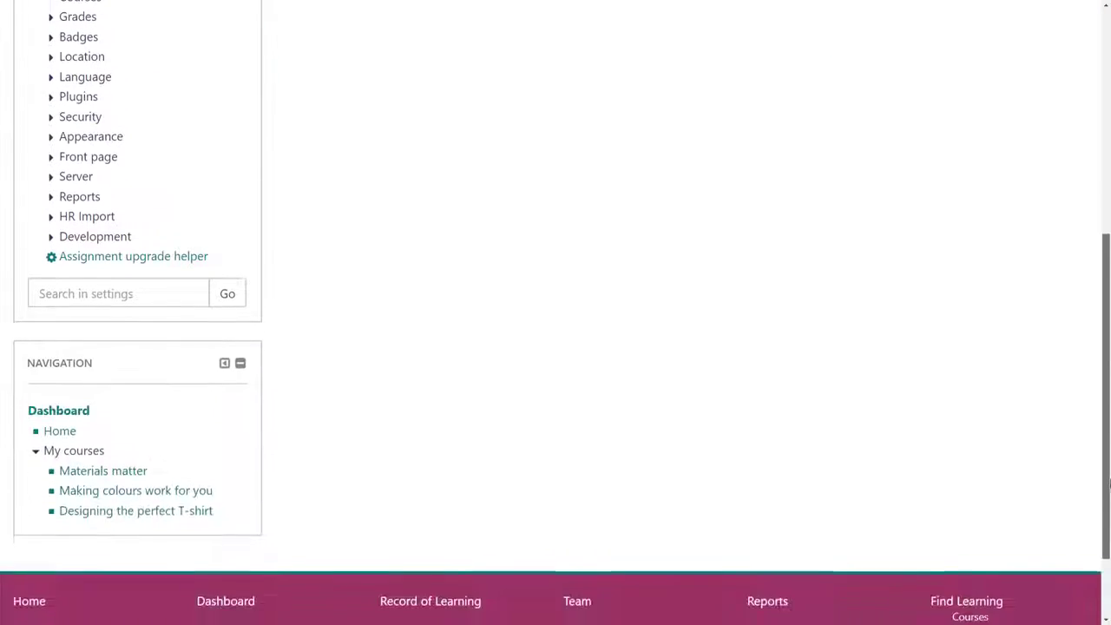
Start a new dashboard in the site's dashboard management and name it "Learner Dashboard".
left_click(122, 105)
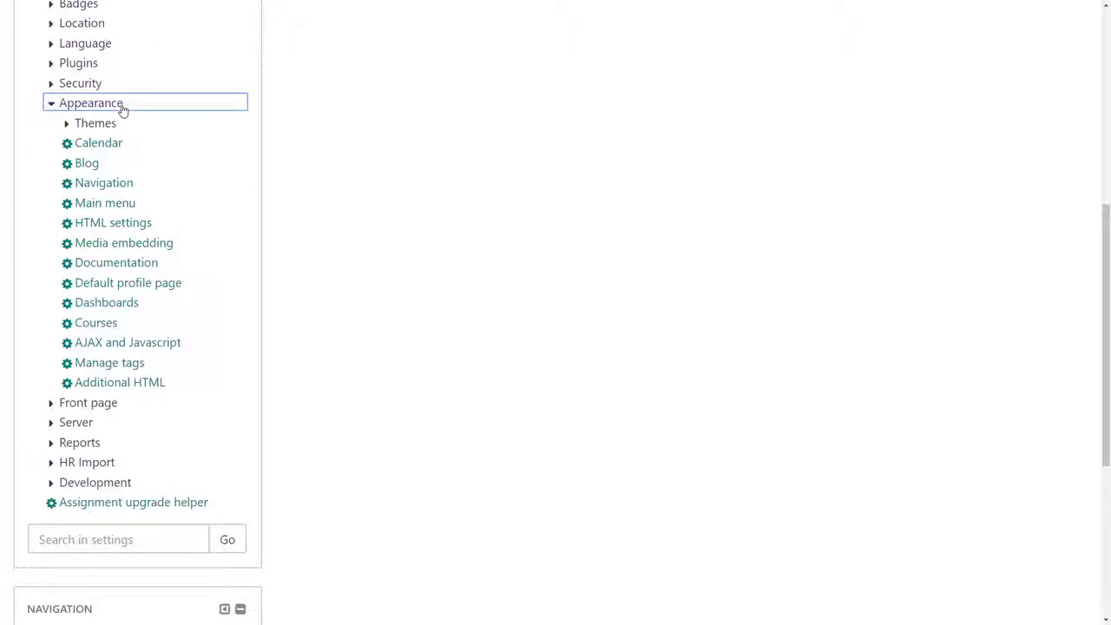
left_click(112, 300)
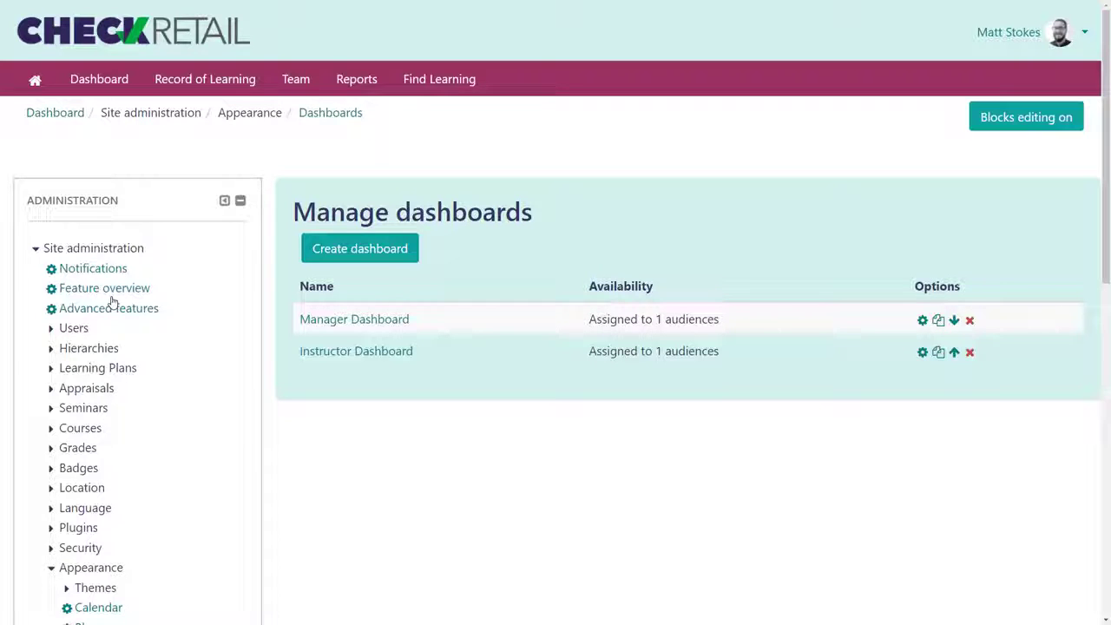
left_click(341, 257)
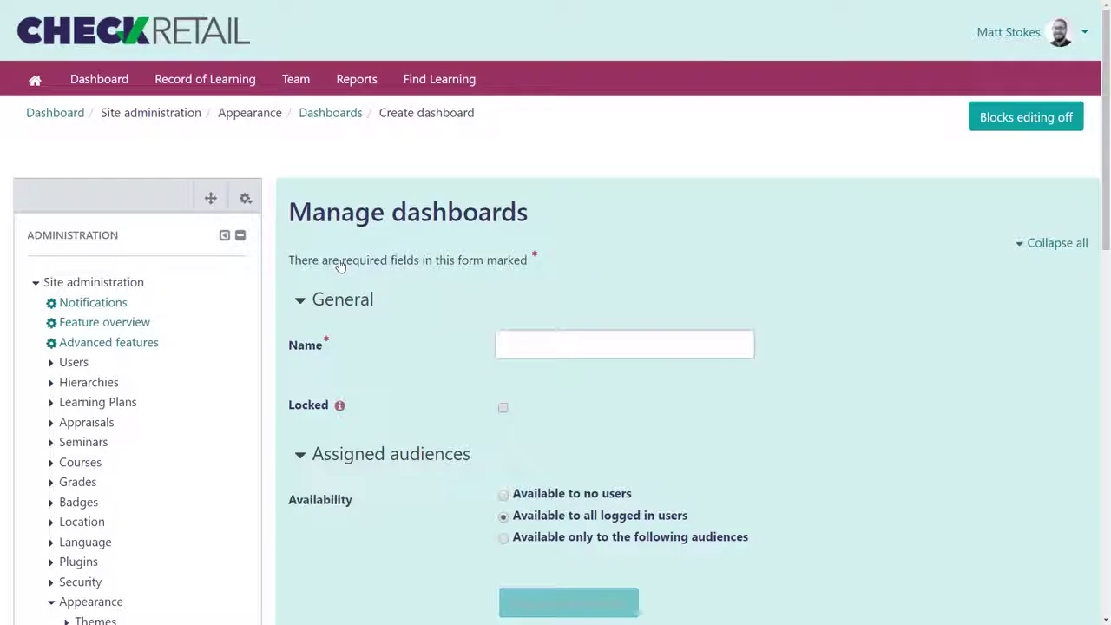
left_click(497, 343)
type("Learnar")
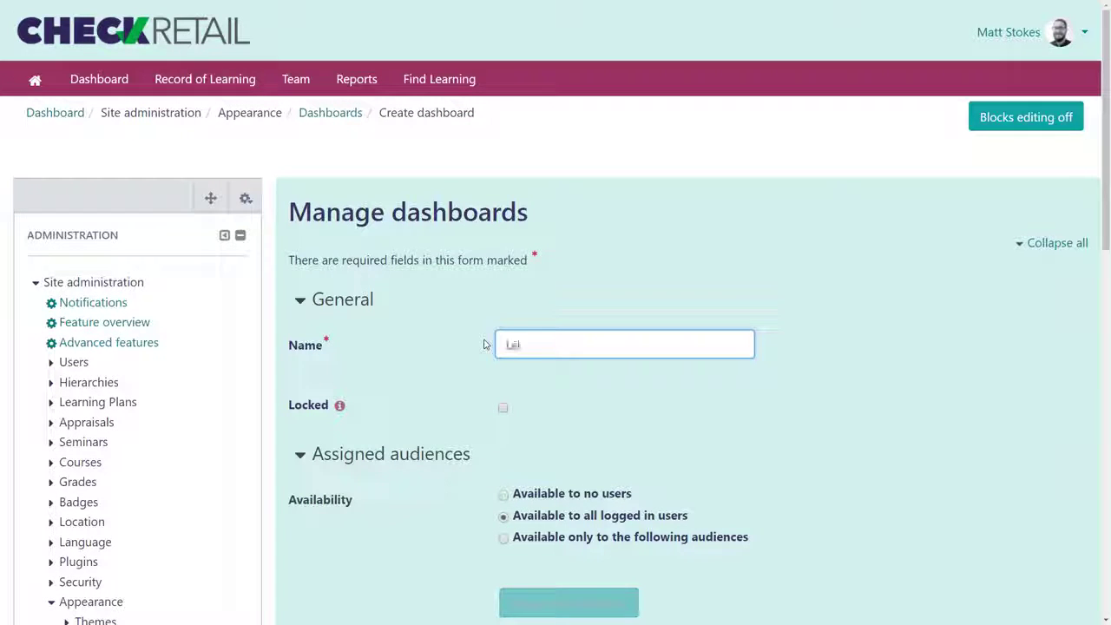
key("BackSpace")
key("BackSpace")
type("er Dashboard")
left_click(484, 344)
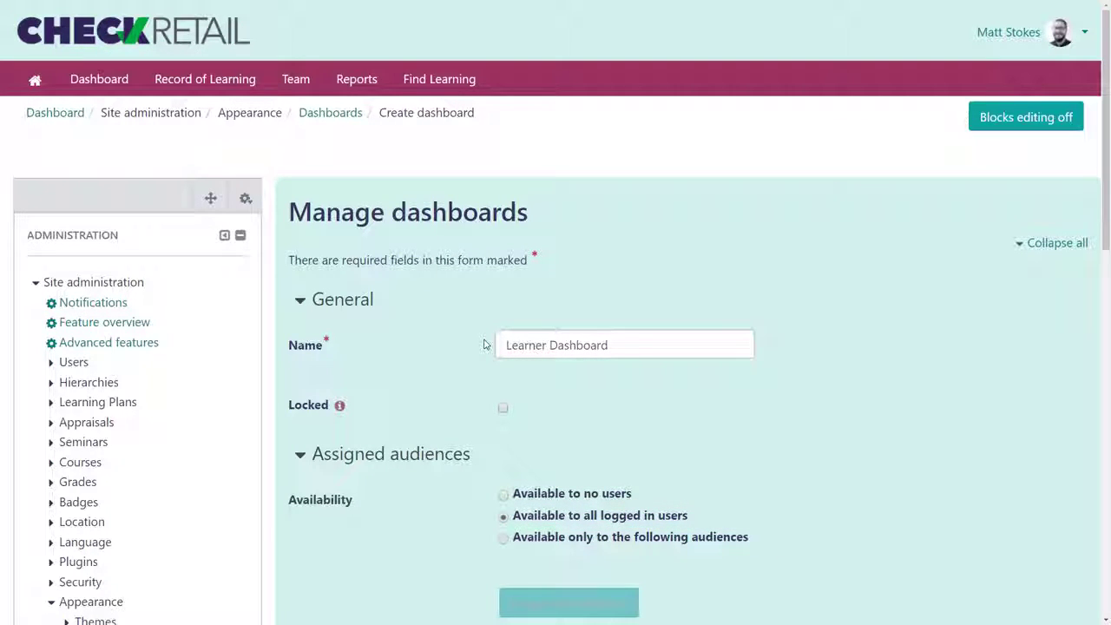
Make the dashboard available only to the Warehouse Staff audience and create it.
left_click_drag(1106, 160, 1106, 276)
left_click(503, 240)
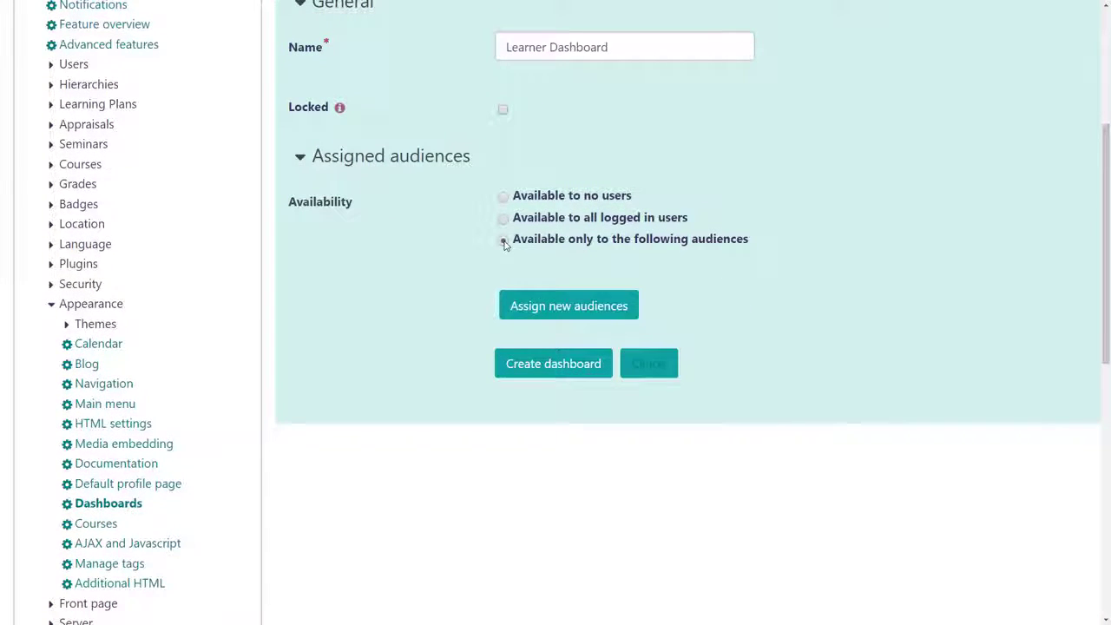
left_click(553, 308)
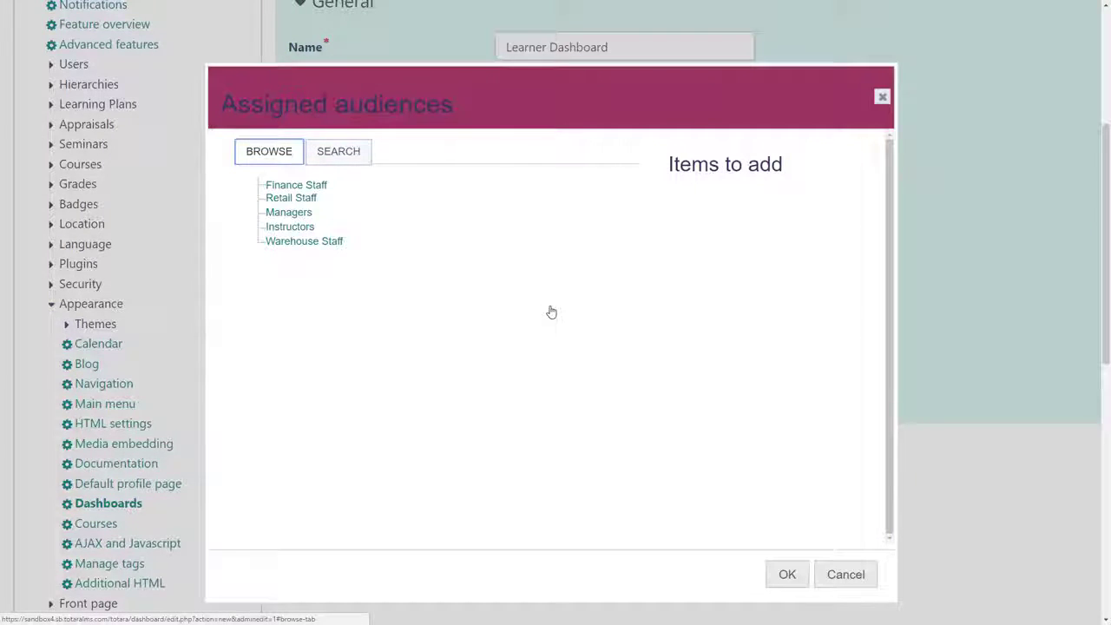
left_click(305, 244)
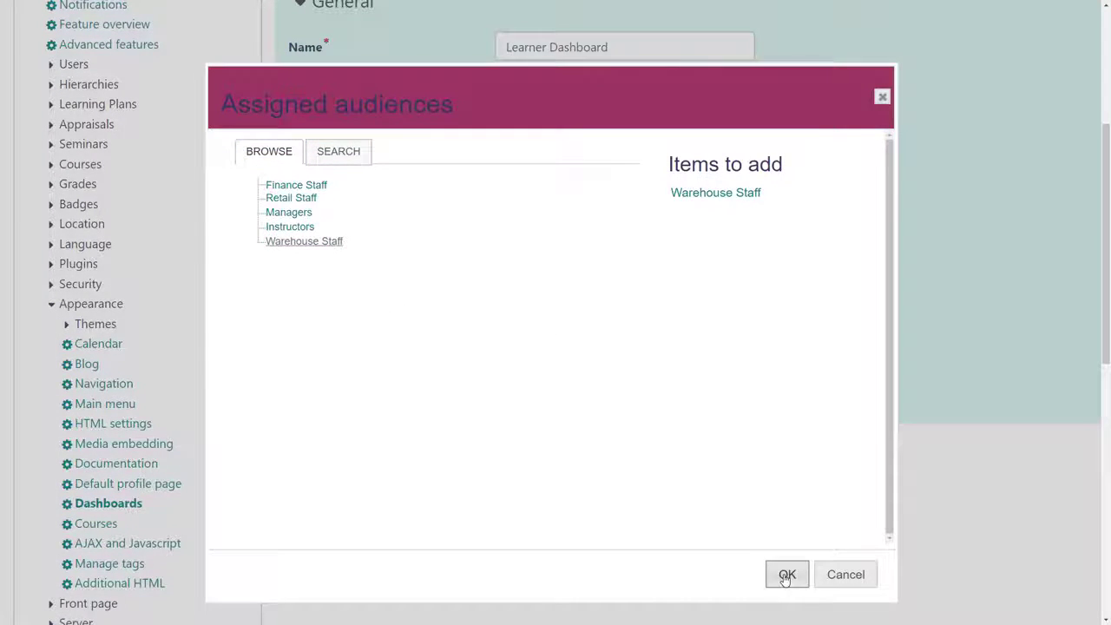
left_click(786, 575)
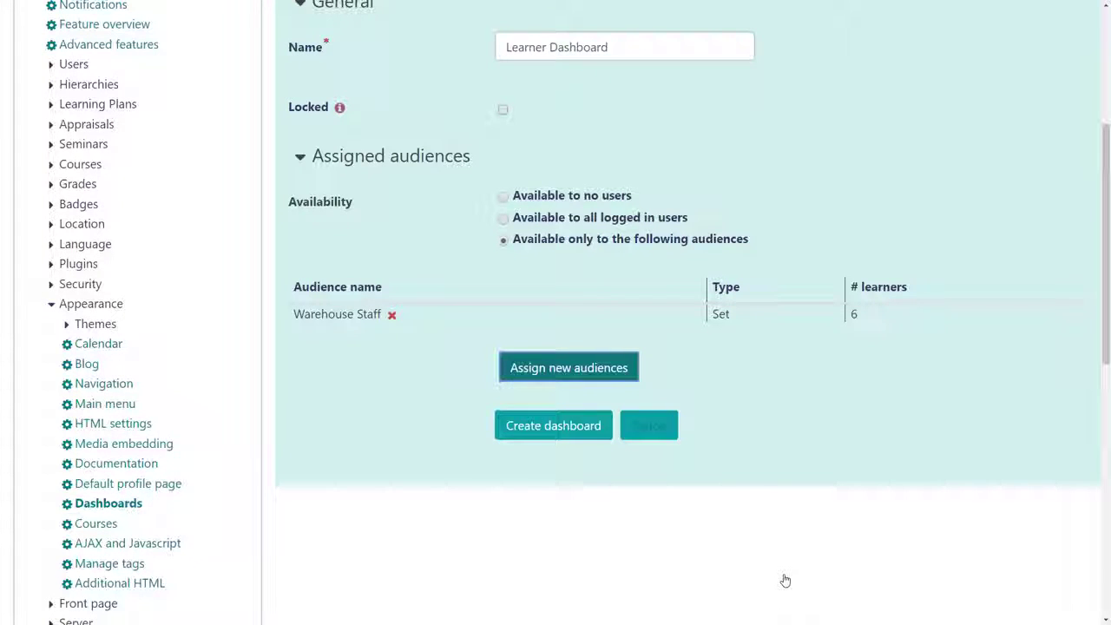
left_click(562, 439)
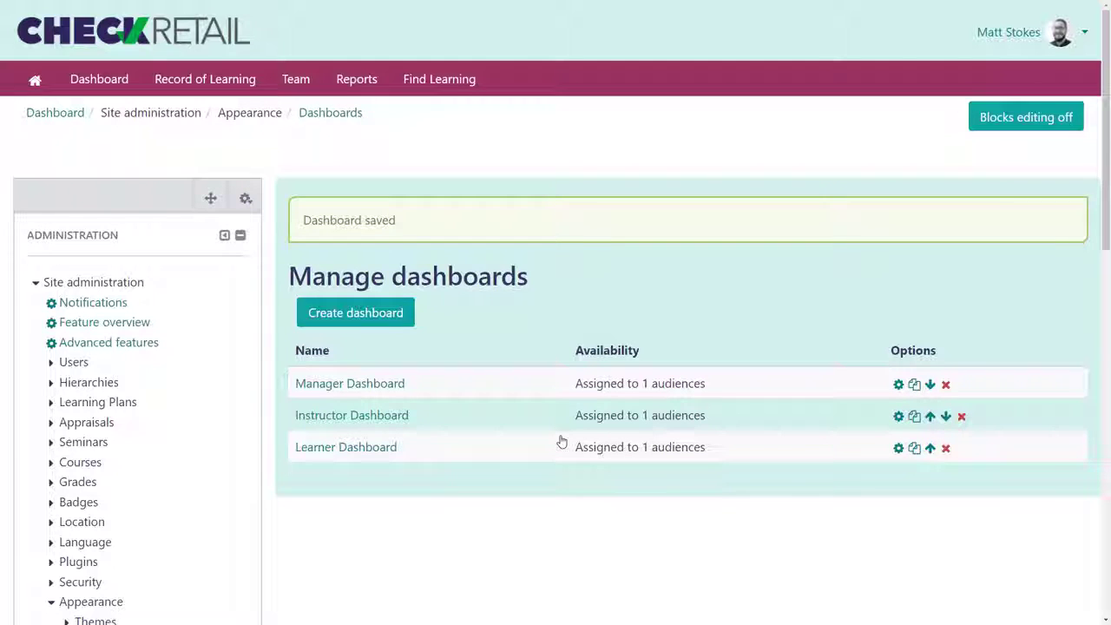
Open the Learner Dashboard's layout and add an HTML block to it.
left_click(379, 451)
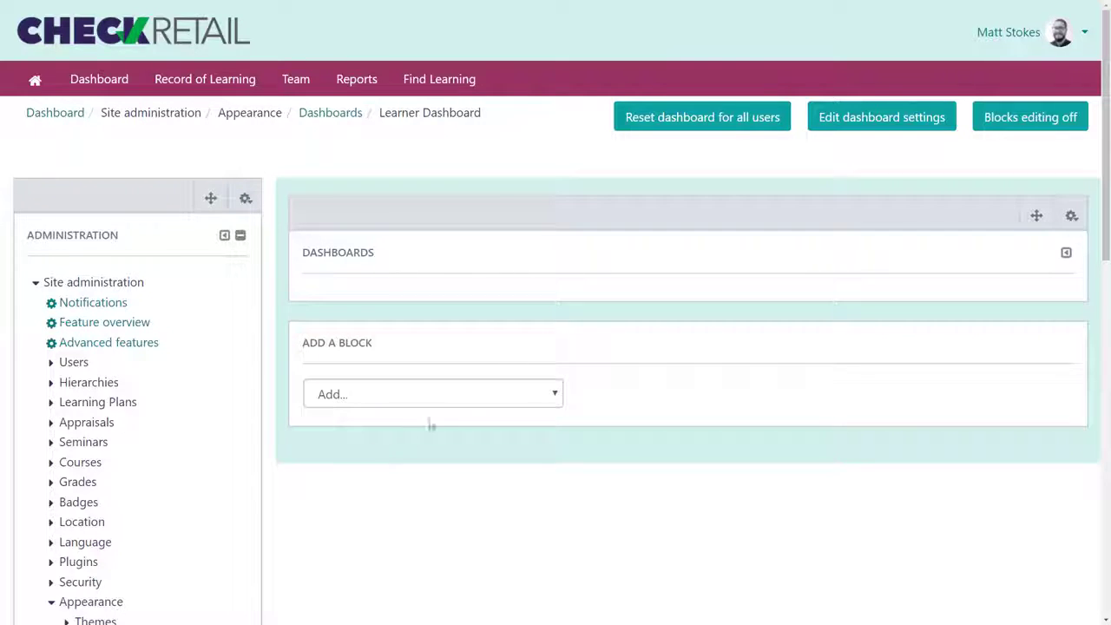
left_click(496, 393)
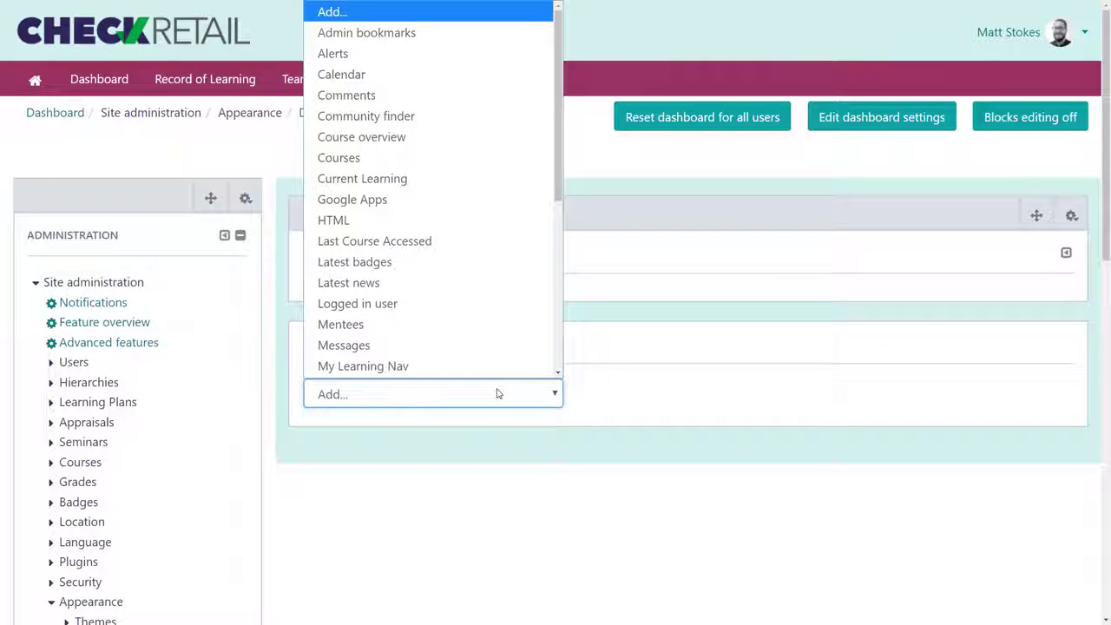
scroll(469, 201, "down", 1)
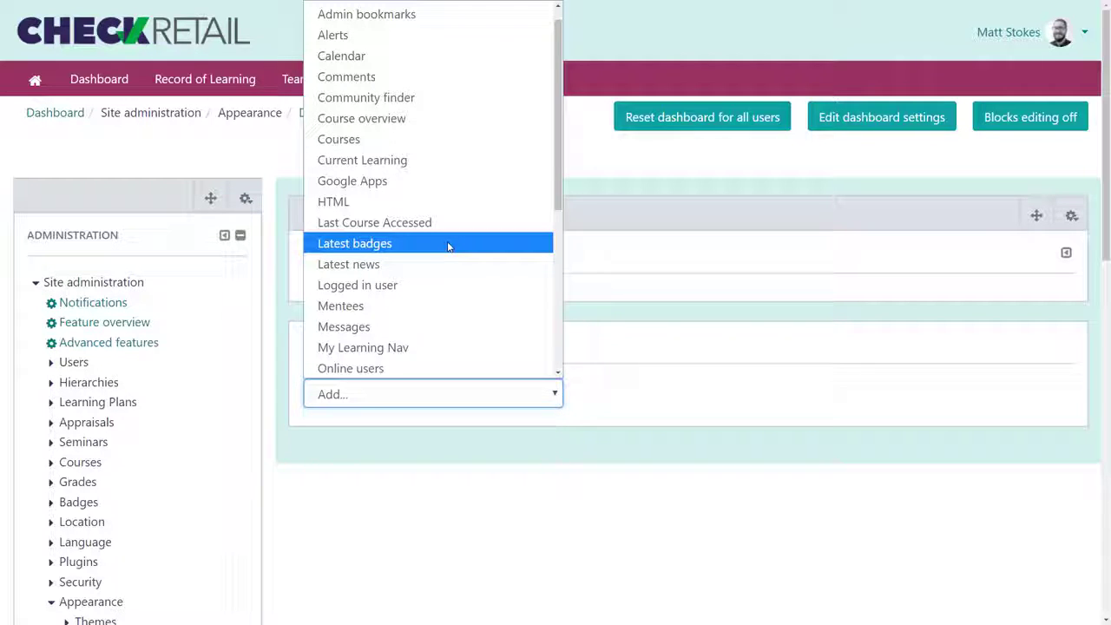
left_click(444, 203)
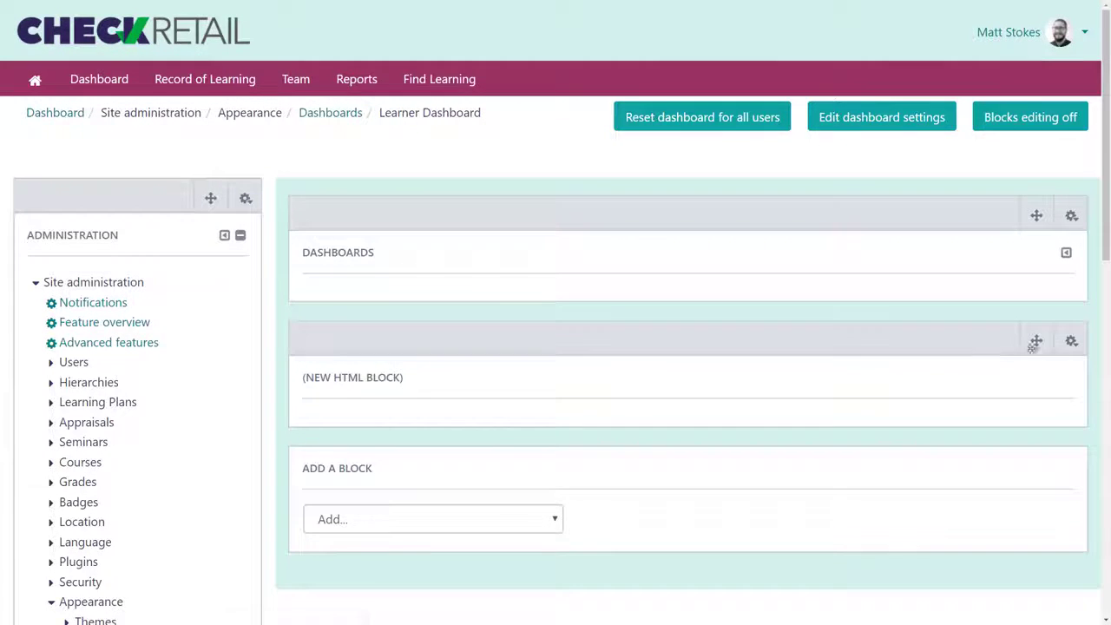
Open the new HTML block's configuration and set its block title to "Welcome video".
left_click(1071, 341)
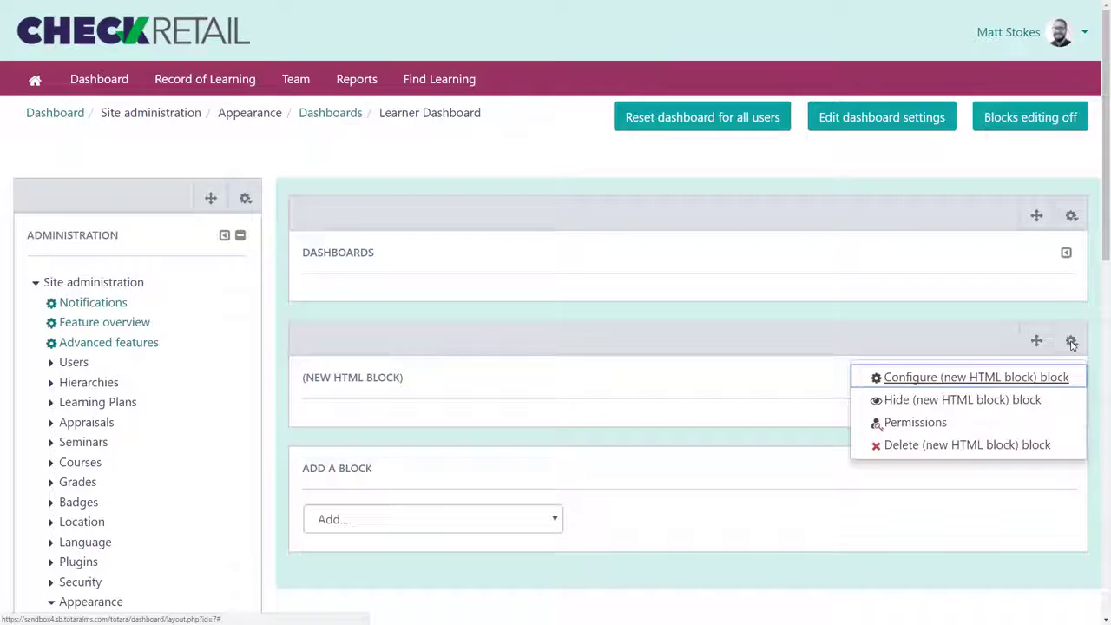
left_click(1045, 379)
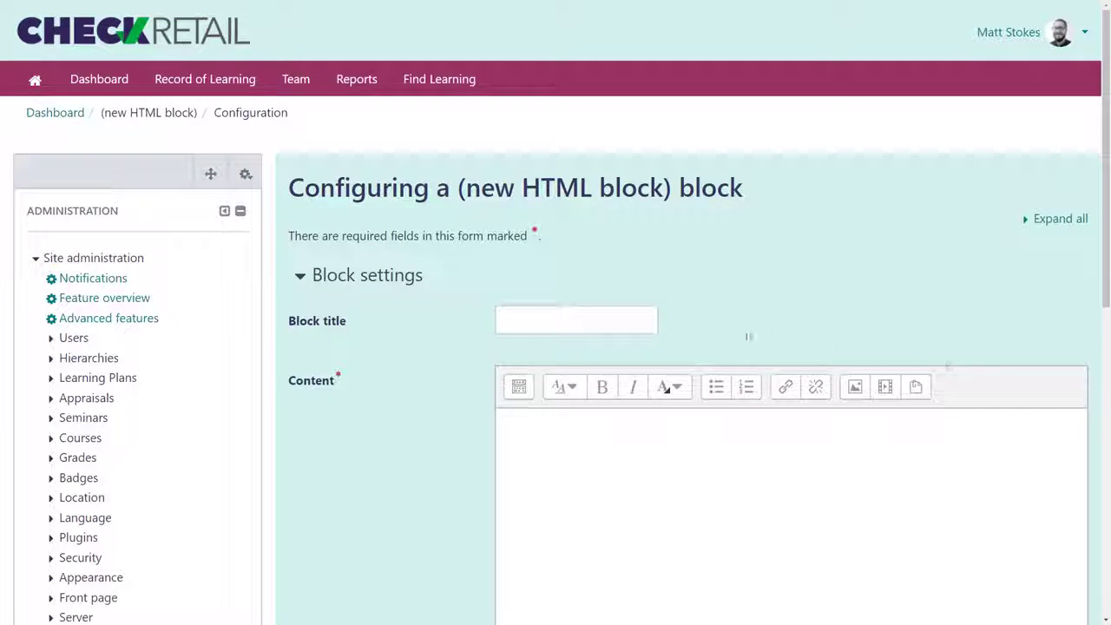
left_click(653, 320)
type("Welcome video")
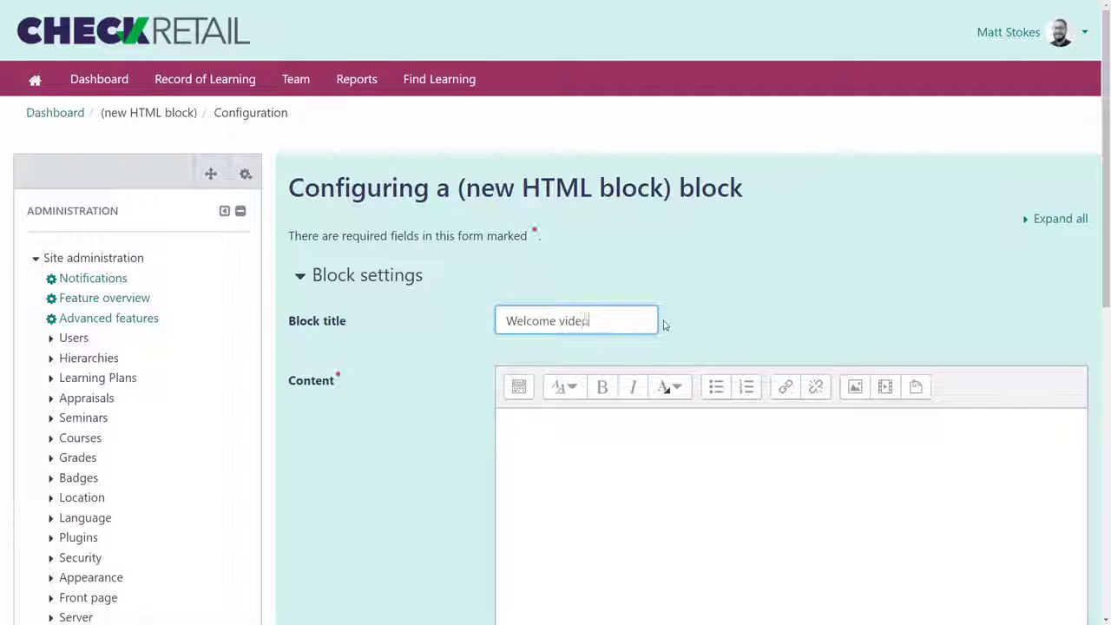
key("Tab")
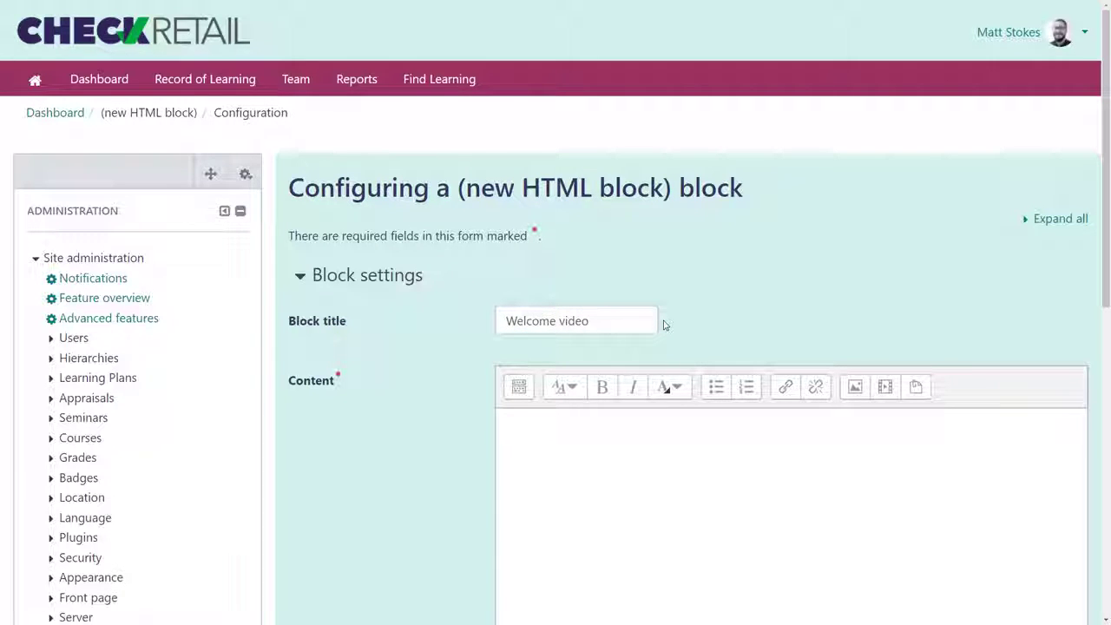
Embed the YouTube video HEf3V0aph5s in the block's content as a responsive 16by9 iframe through its HTML source.
left_click(885, 387)
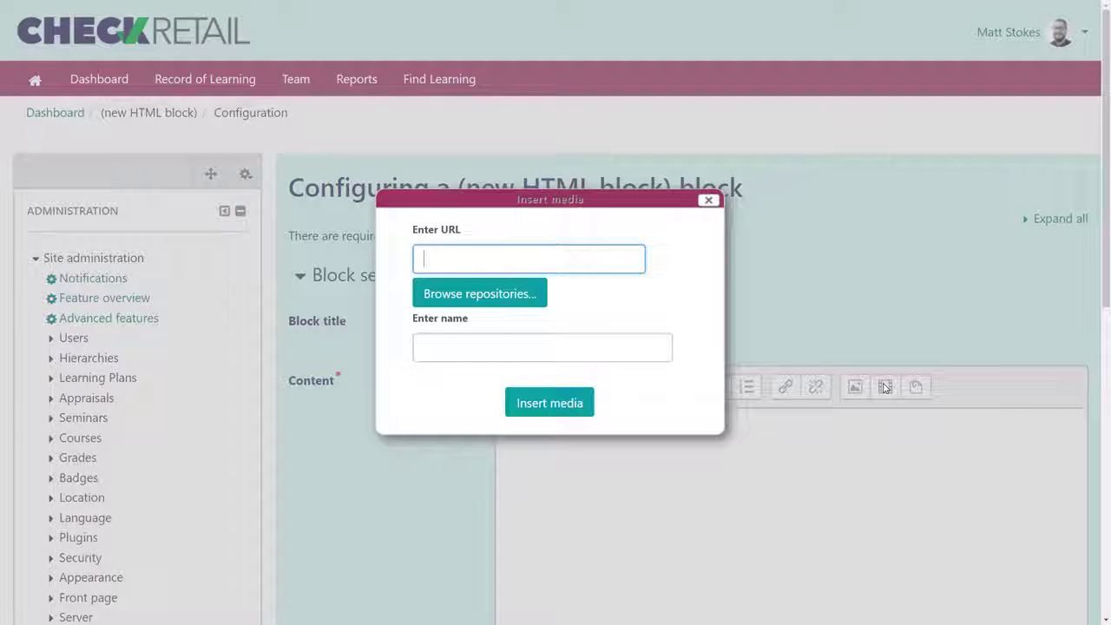
left_click(708, 200)
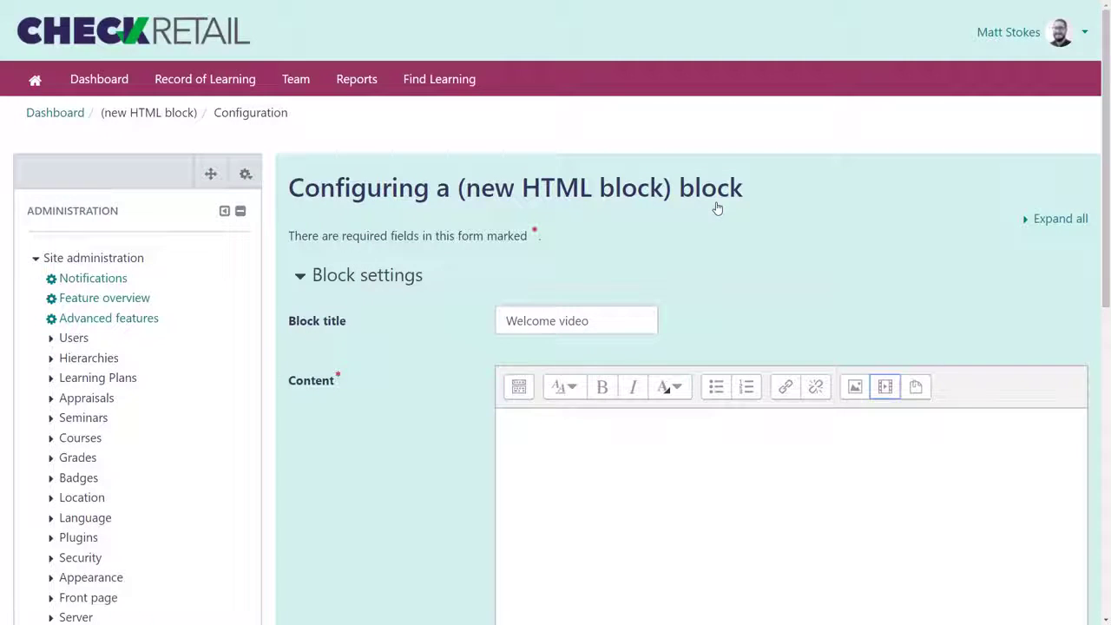
left_click(515, 388)
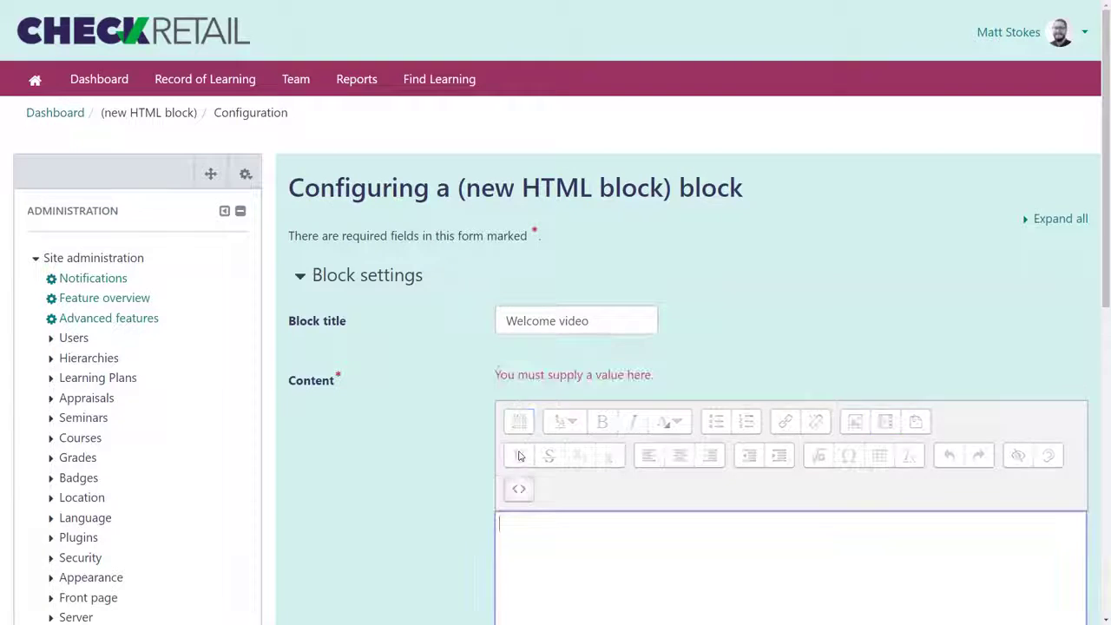
scroll(1105, 434, "down", 5)
type("<div class=\"embed-responsive embed-responsive-16by9\"> <iframe class=\"embed-responsive-item\" src=\"https://www.youtube.com/embed/HEf3V0aph5s?hd=1;rel=0&amp;showinfo=0\" allowfullscreen=\"allowfullscreen\"></iframe></div>")
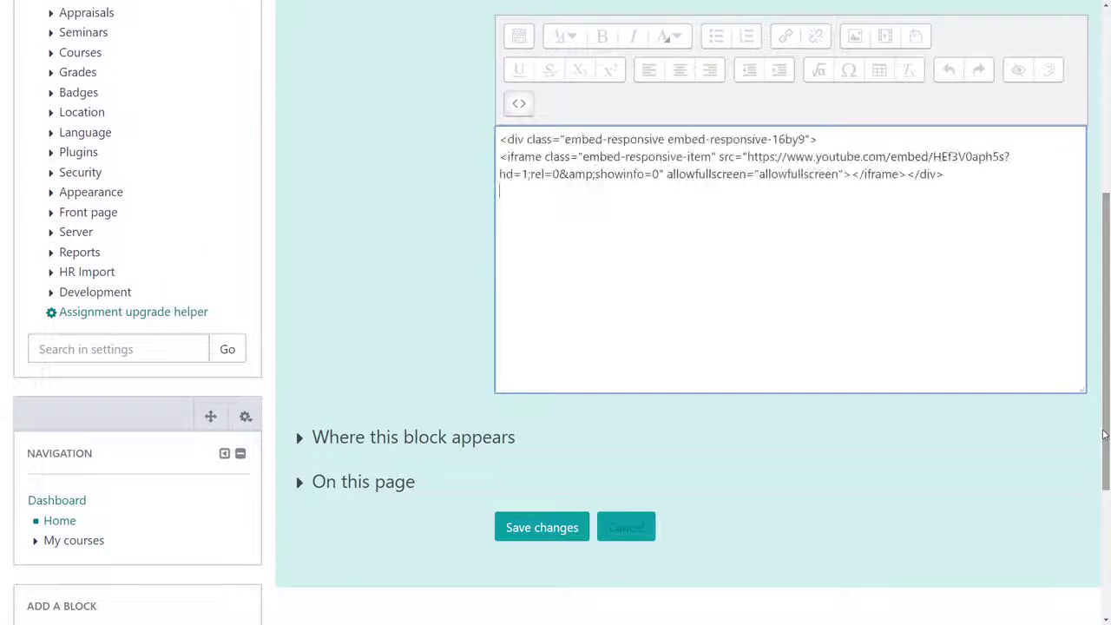
left_click(518, 103)
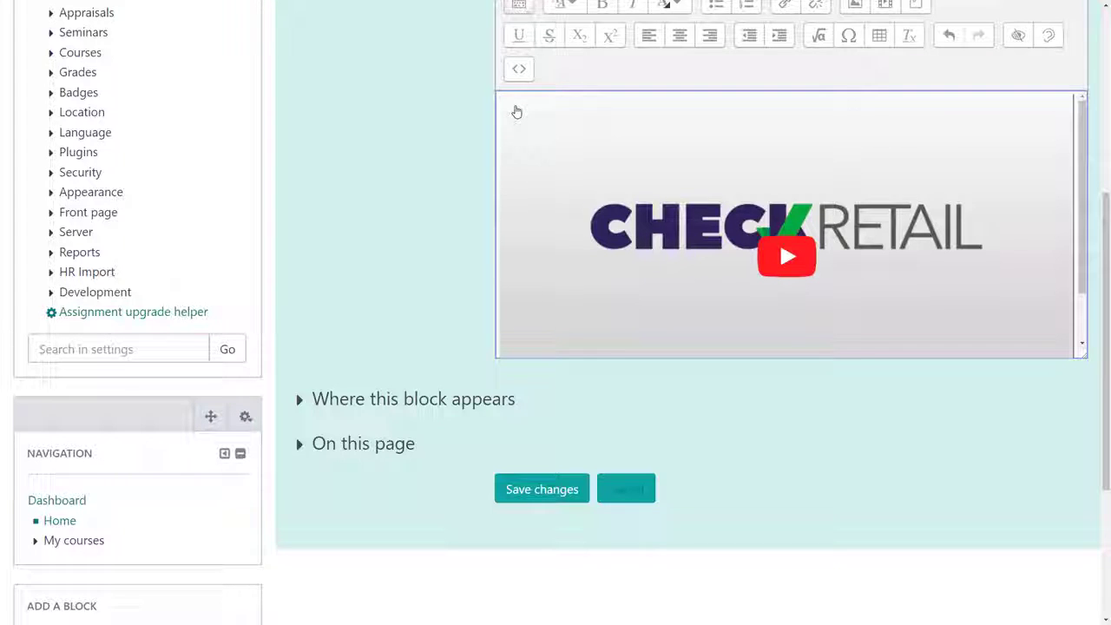
Place the block in the Main region of this page with weight -10 (first) and save the configuration.
left_click_drag(1108, 270, 1000, 355)
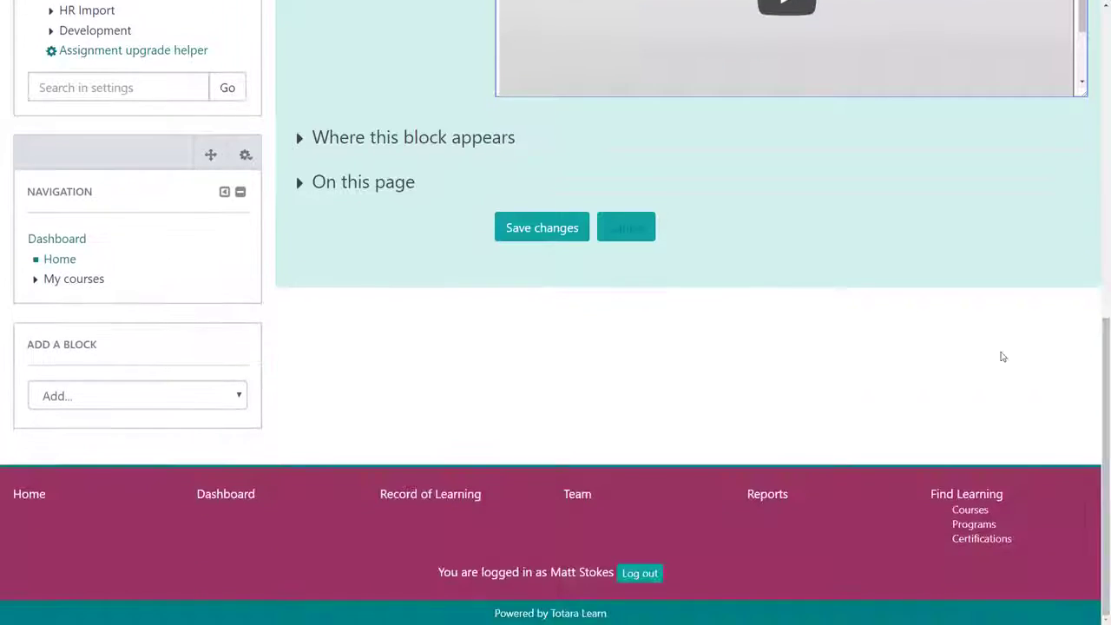
left_click(405, 181)
left_click(643, 286)
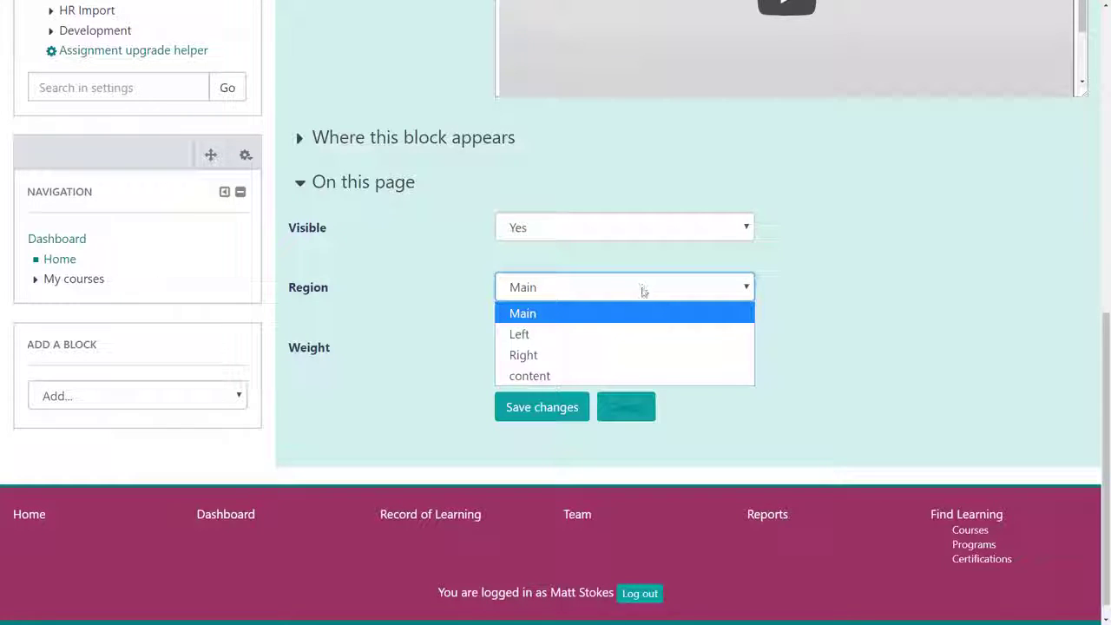
left_click(640, 313)
left_click(680, 355)
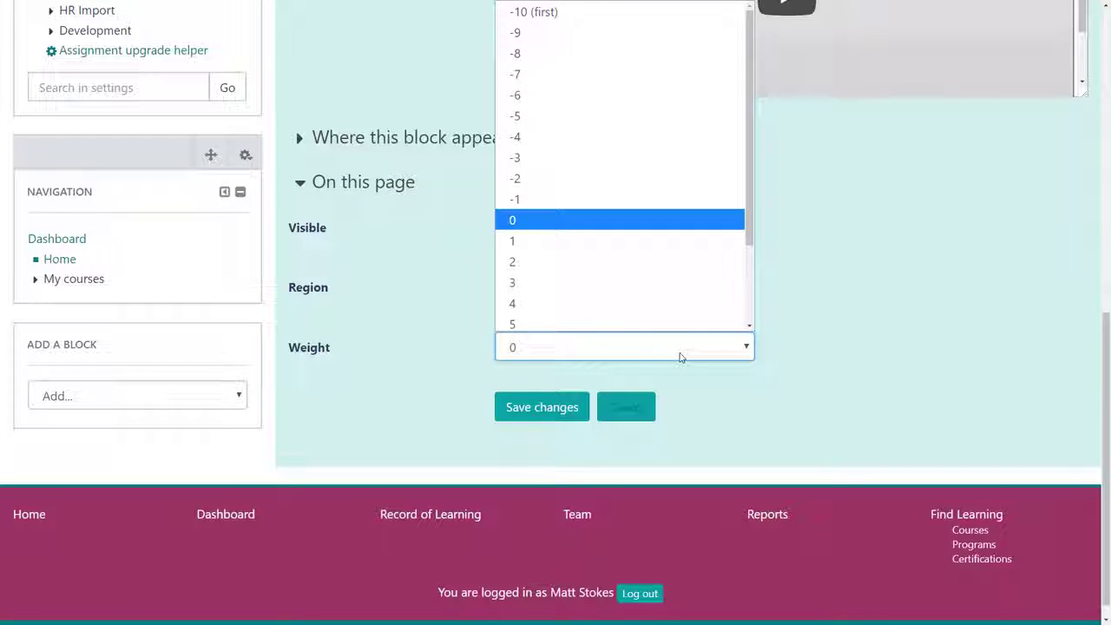
left_click(625, 13)
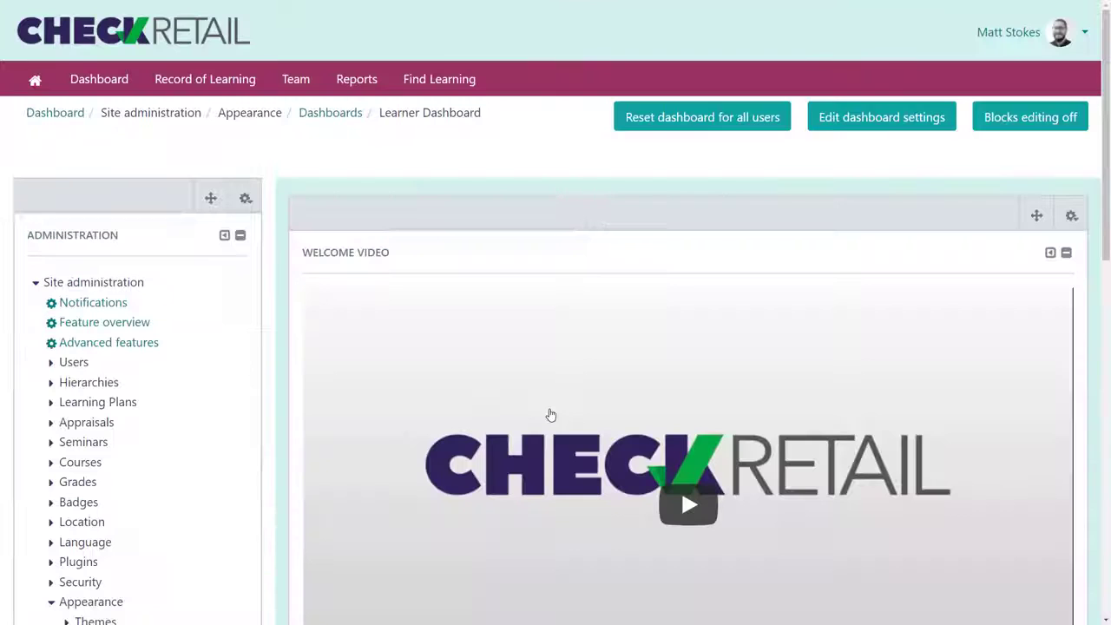
left_click(547, 410)
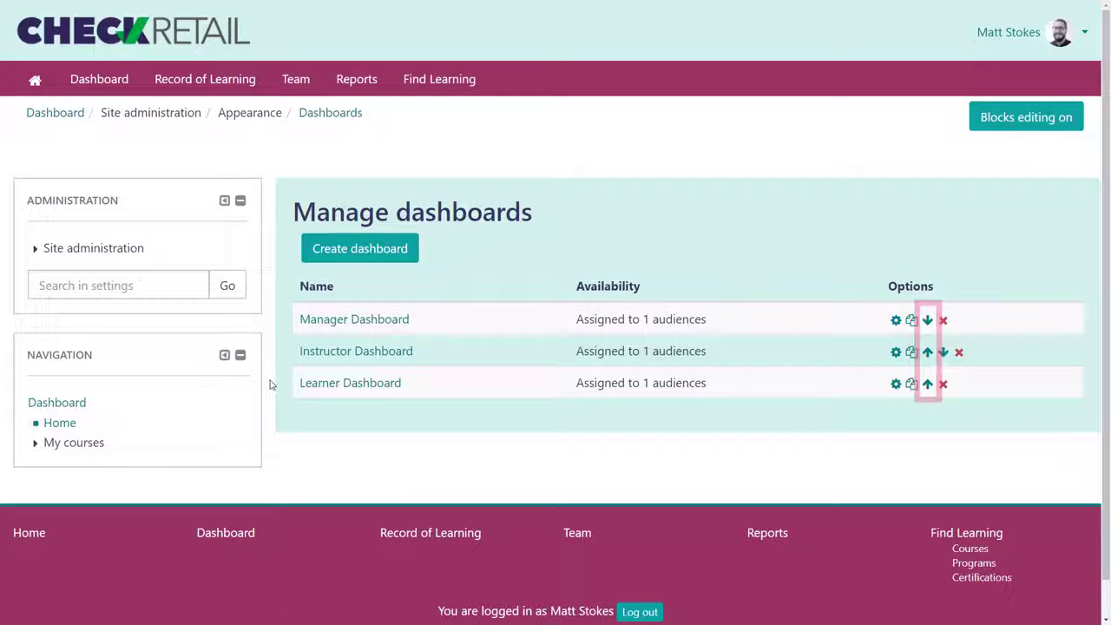
Move the Learner Dashboard to first place in the list of managed dashboards.
left_click(927, 383)
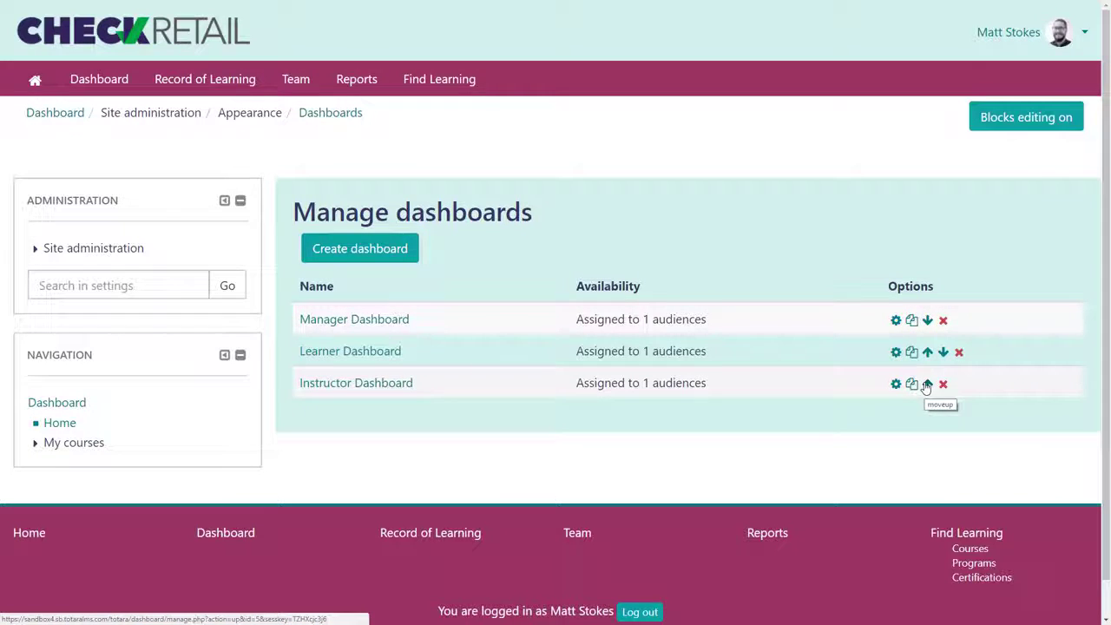
left_click(927, 354)
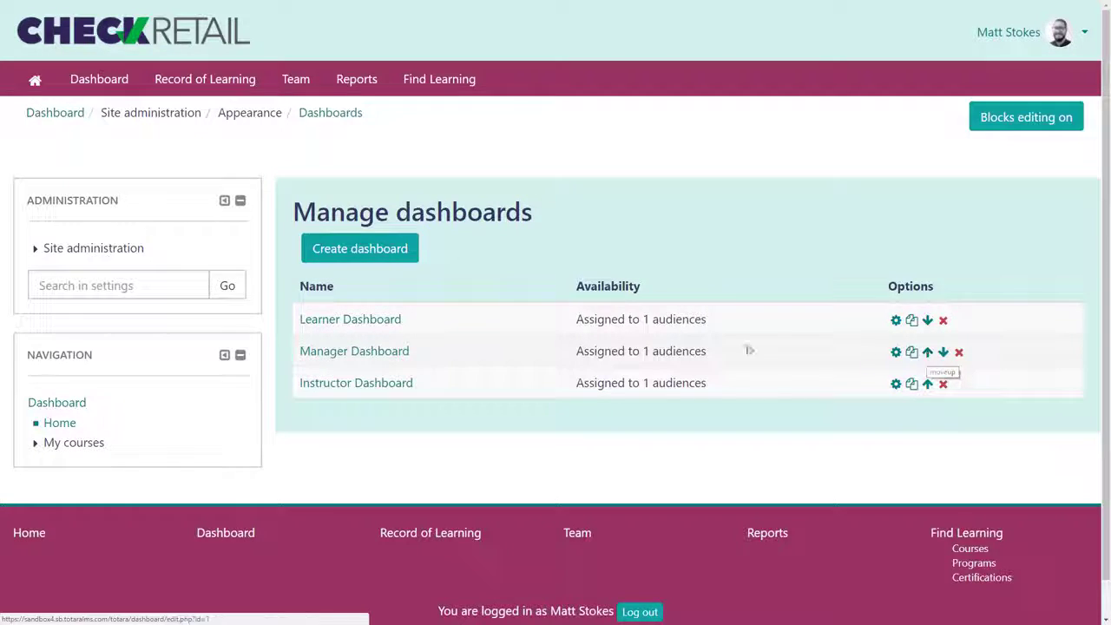
Set the default home page for users to Totara dashboard in the site's navigation settings.
left_click(87, 248)
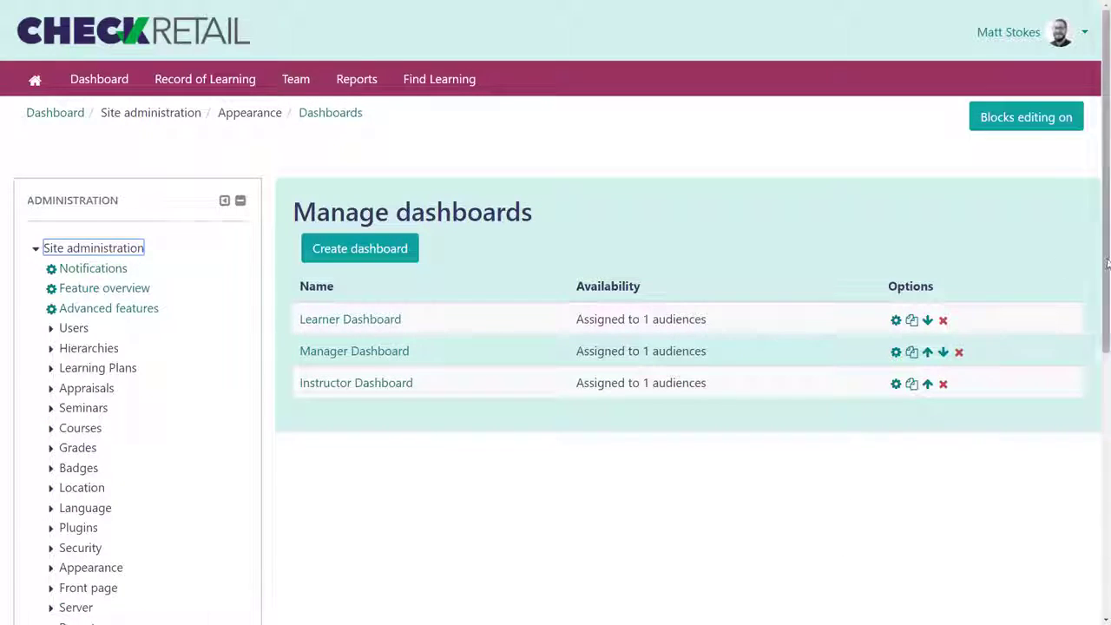
scroll(504, 274, "down", 5)
left_click(91, 183)
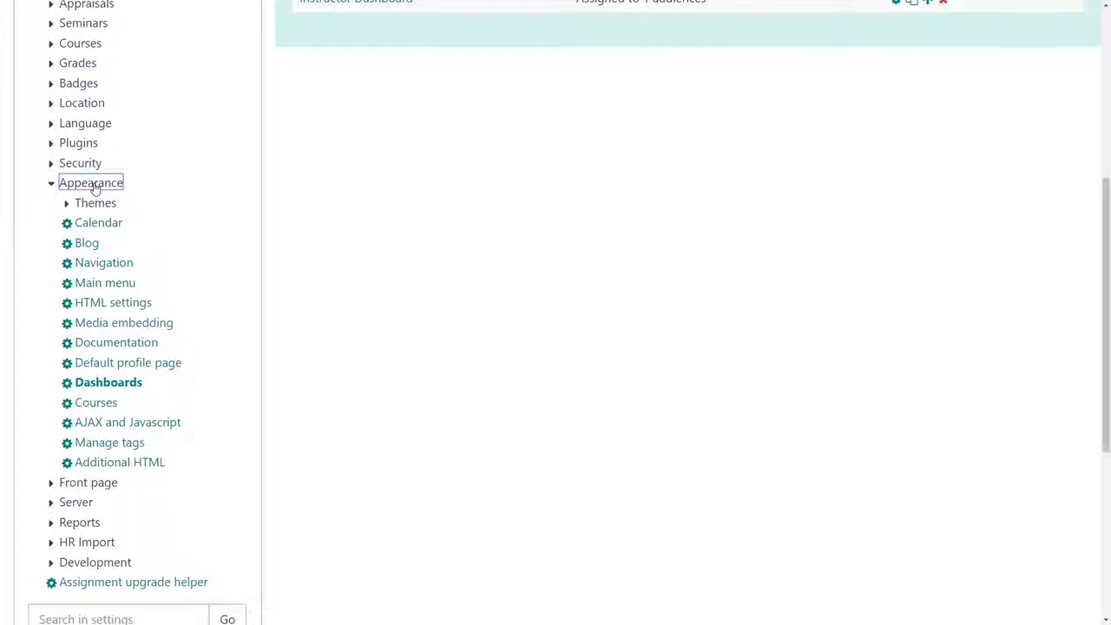
left_click(113, 262)
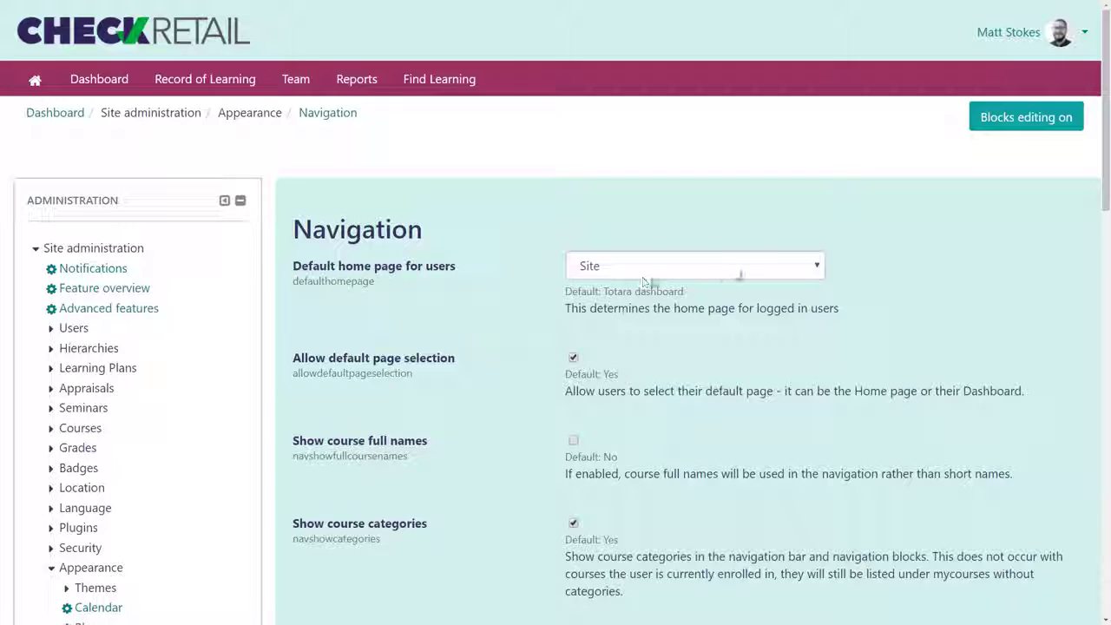
left_click(740, 275)
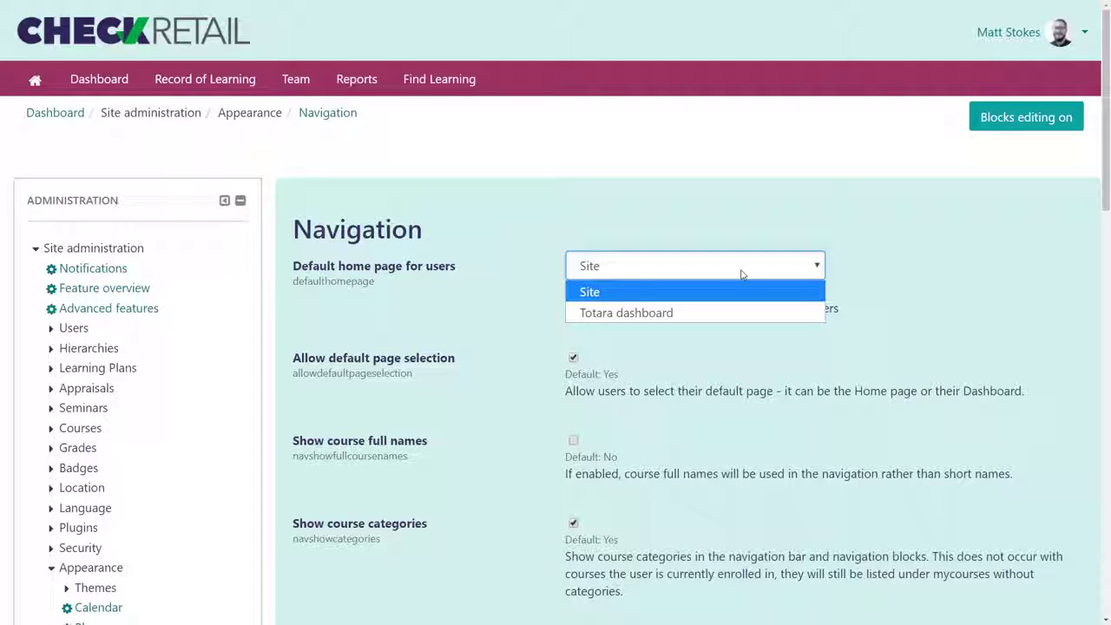
left_click(738, 315)
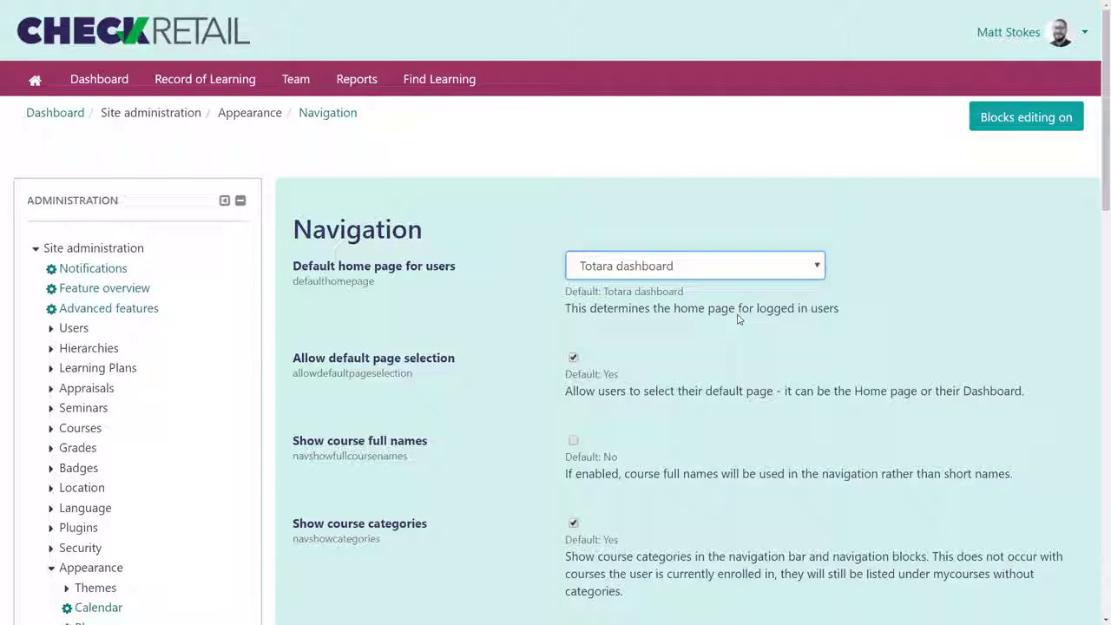